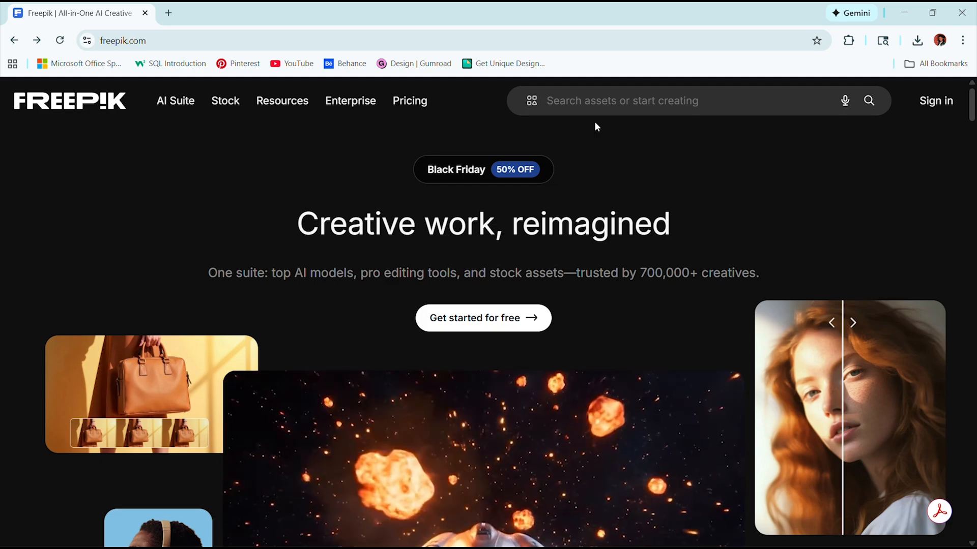
Search Freepik's assets for "cheetah print".
left_click(624, 110)
type("chee")
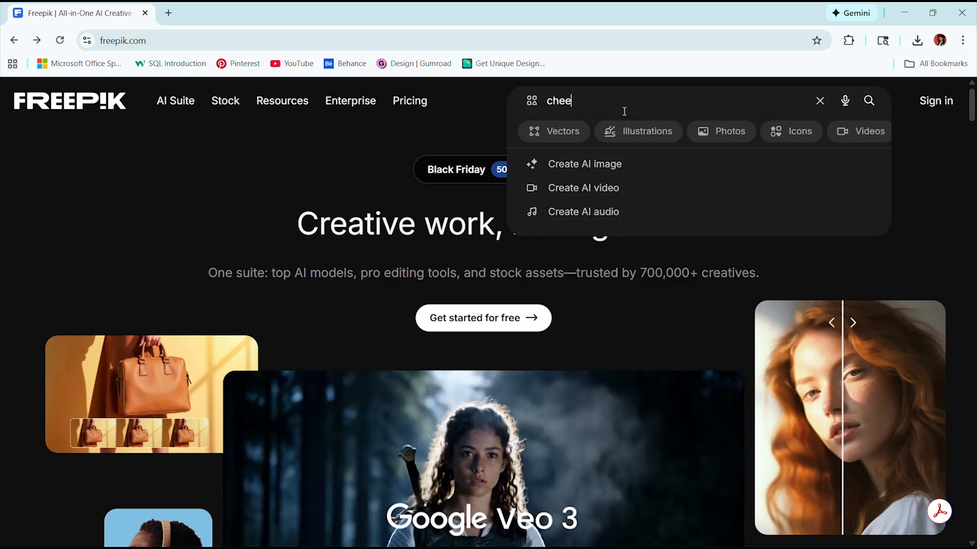
type("tah print")
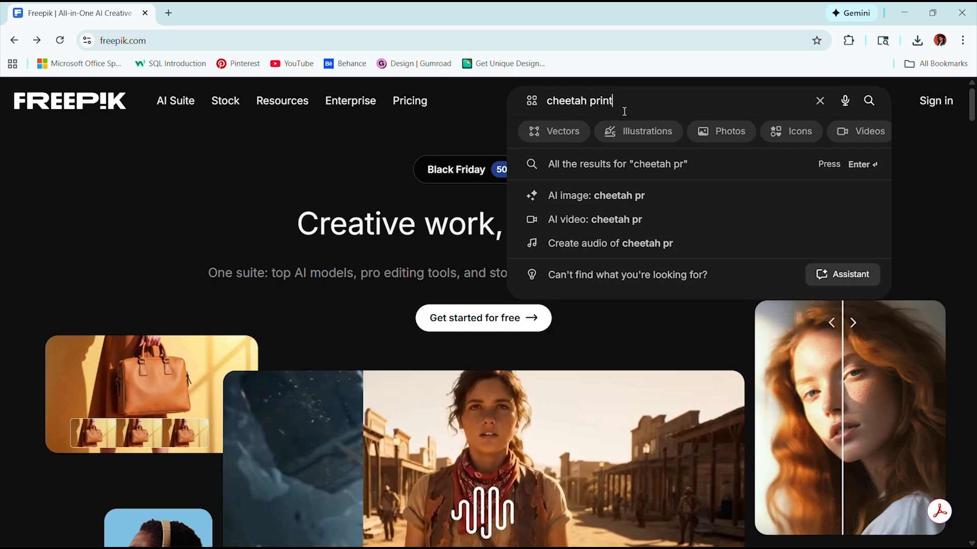
key("Return")
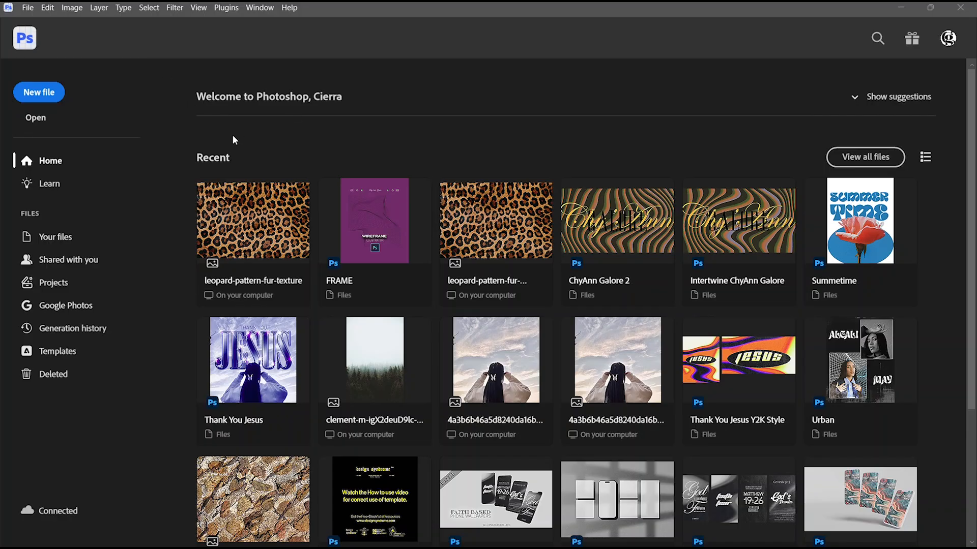
Switch to Photoshop and create a 1920 x 1080 px, 300 ppi document with a black background, named "Cheetah Print Text".
left_click(49, 92)
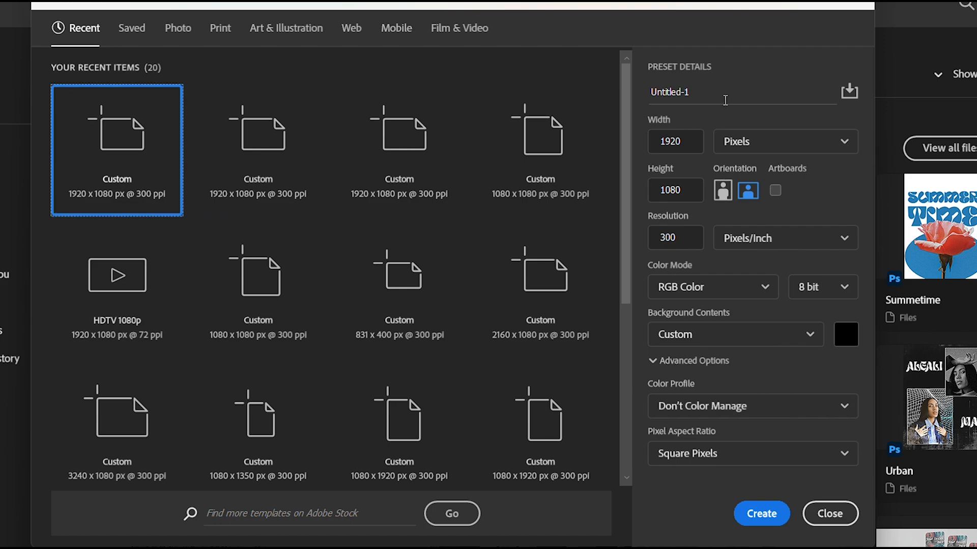
key("Tab")
type("cheetah")
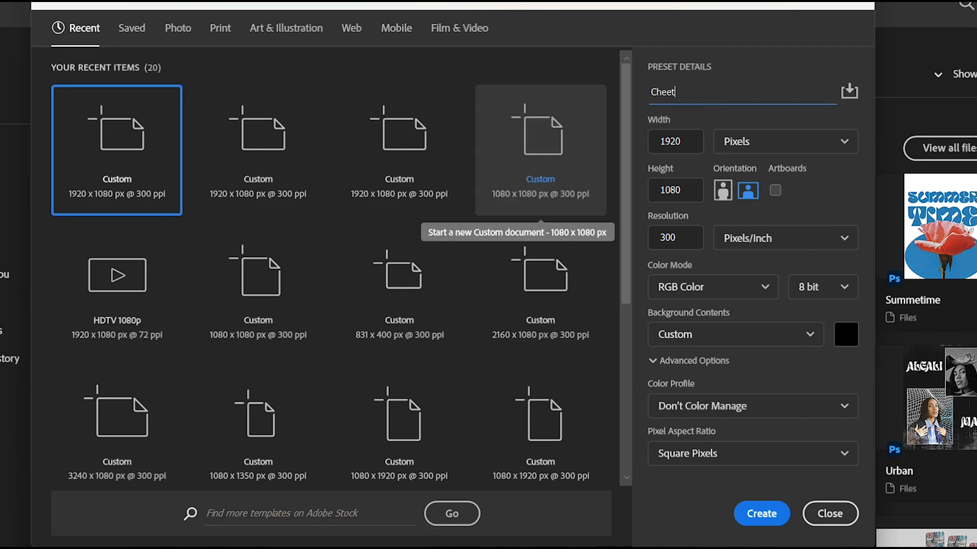
type(" Print Text")
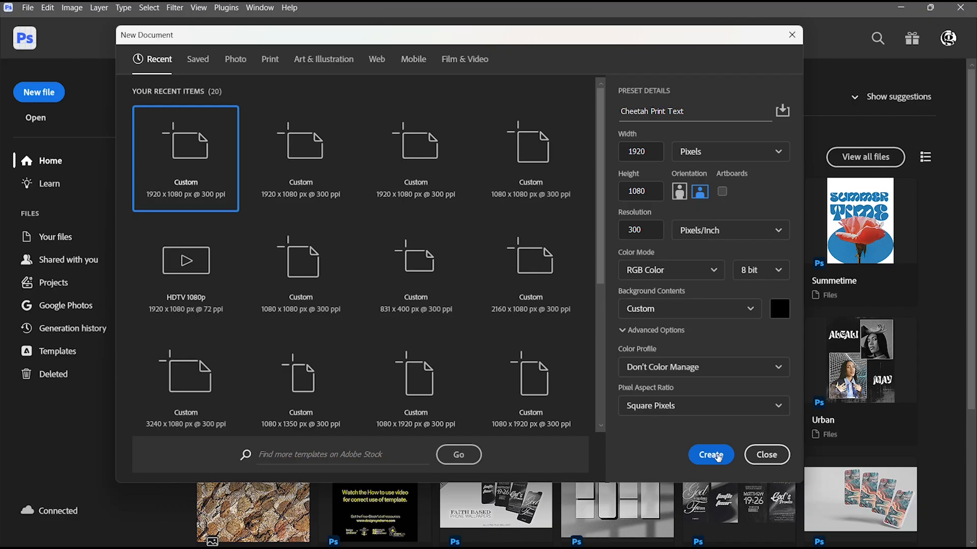
left_click(761, 514)
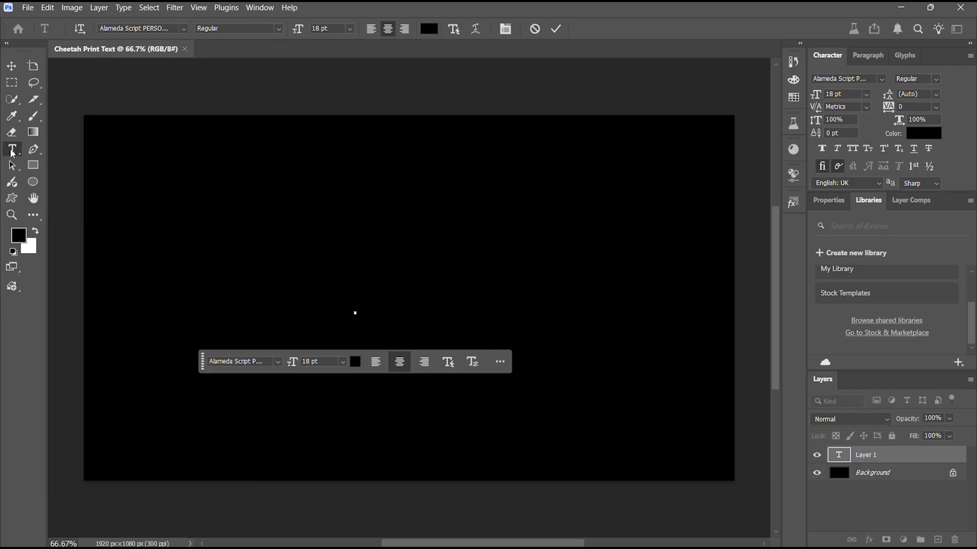
Add the text "Cheetah" in white Alameda Script on the black canvas.
left_click(355, 315)
left_click(355, 315)
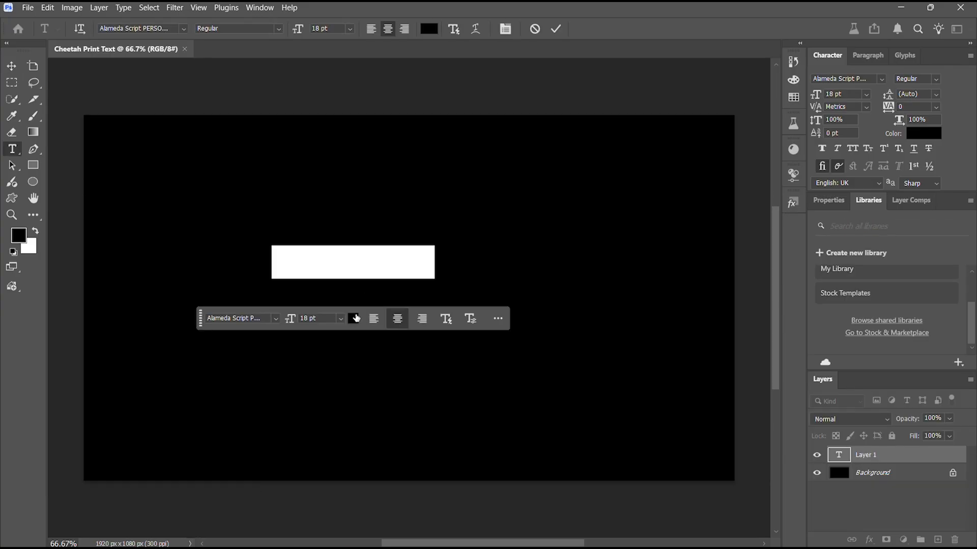
left_click(355, 318)
left_click(754, 174)
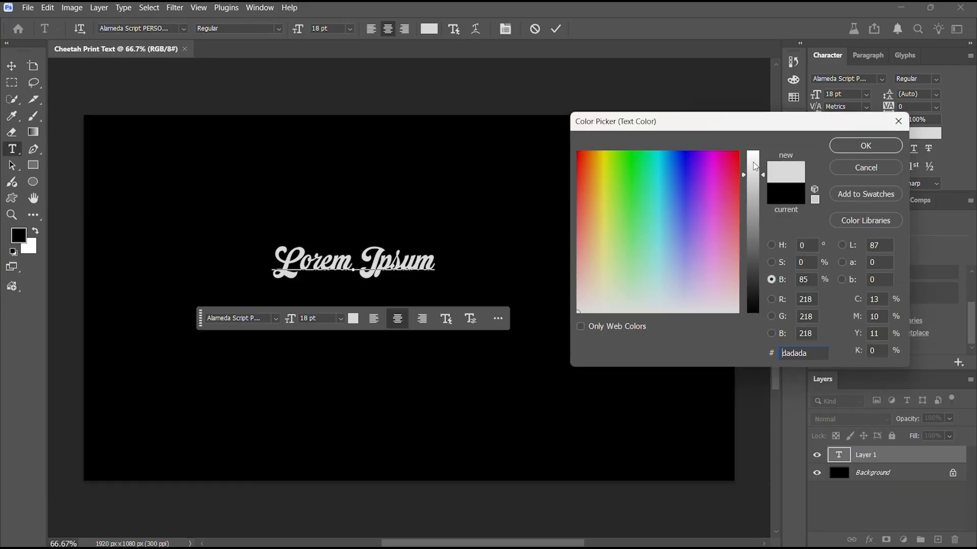
left_click(895, 150)
type("Chee")
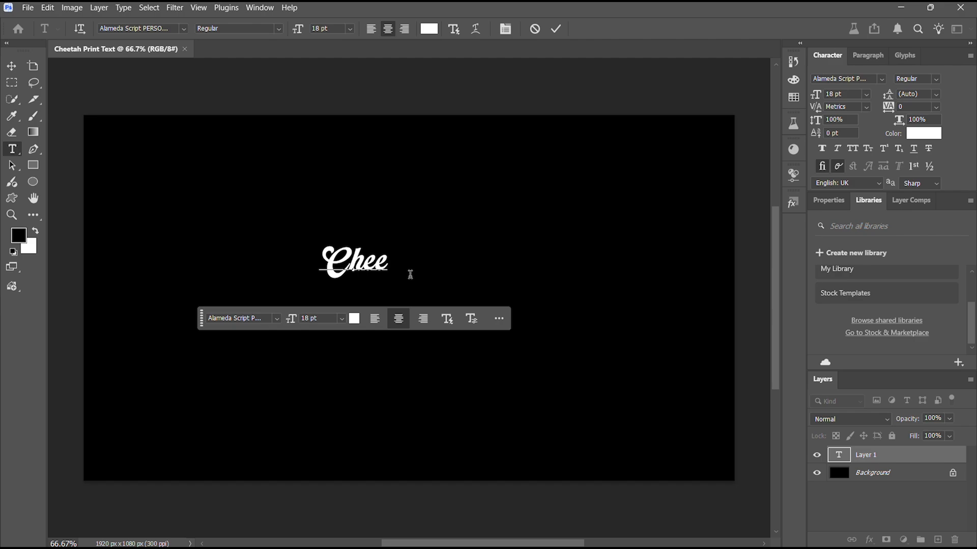
type("tah")
key("ctrl+Return")
Enlarge the "Cheetah" text to about 73.83 pt and centre it horizontally and vertically on the canvas.
key("ctrl+t")
left_click_drag(353, 244, 306, 112)
left_click_drag(331, 204, 350, 315)
left_click(437, 431)
left_click(287, 29)
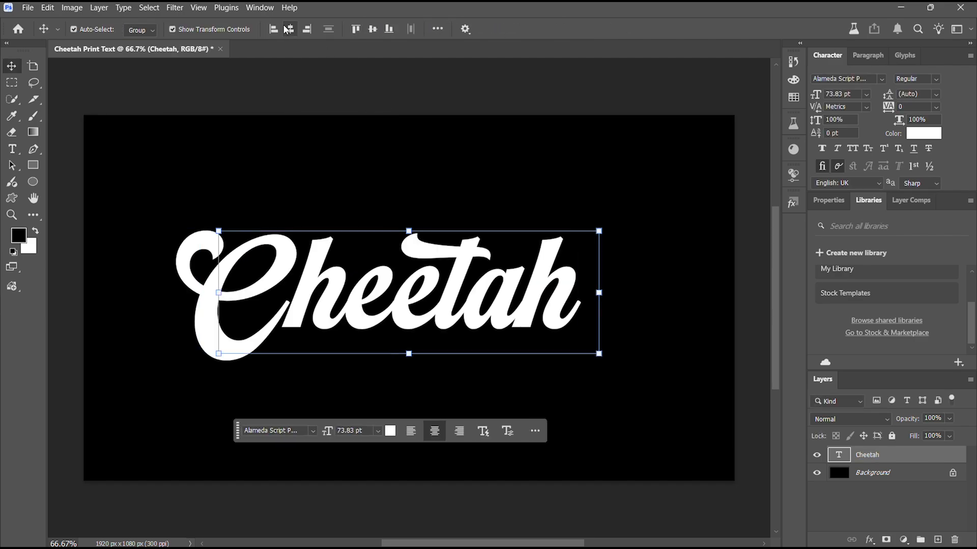
left_click(377, 29)
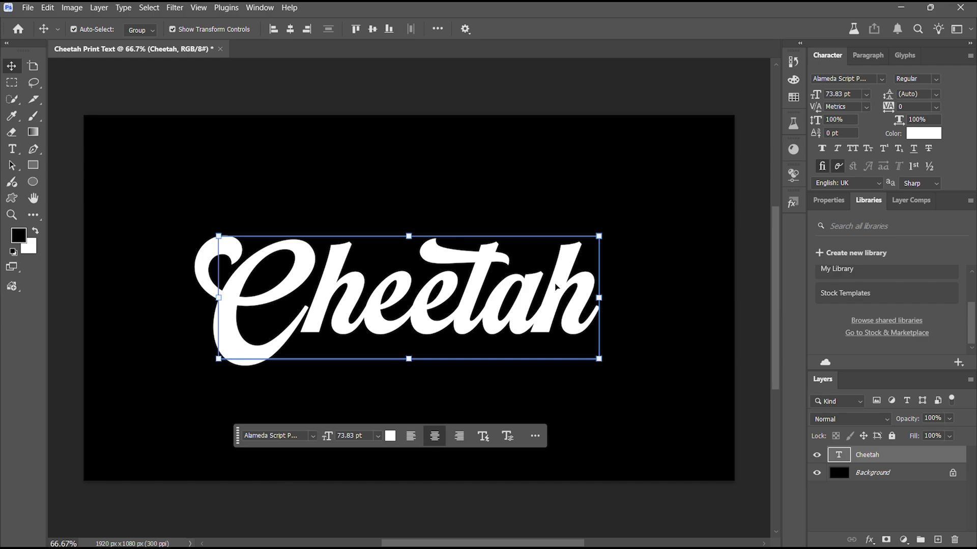
Apply the saved transparent style preset with the thin glossy outline to the "Cheetah" text.
left_click(792, 203)
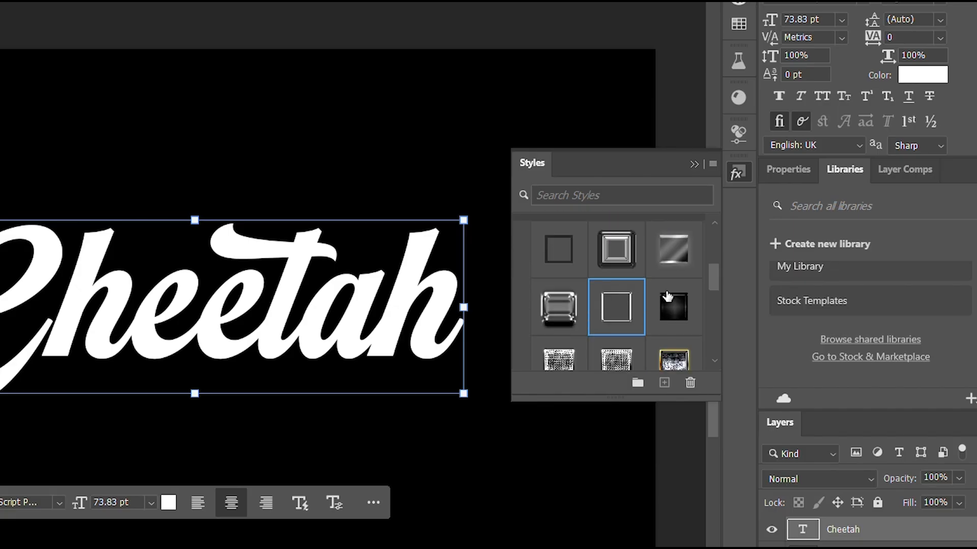
left_click(615, 321)
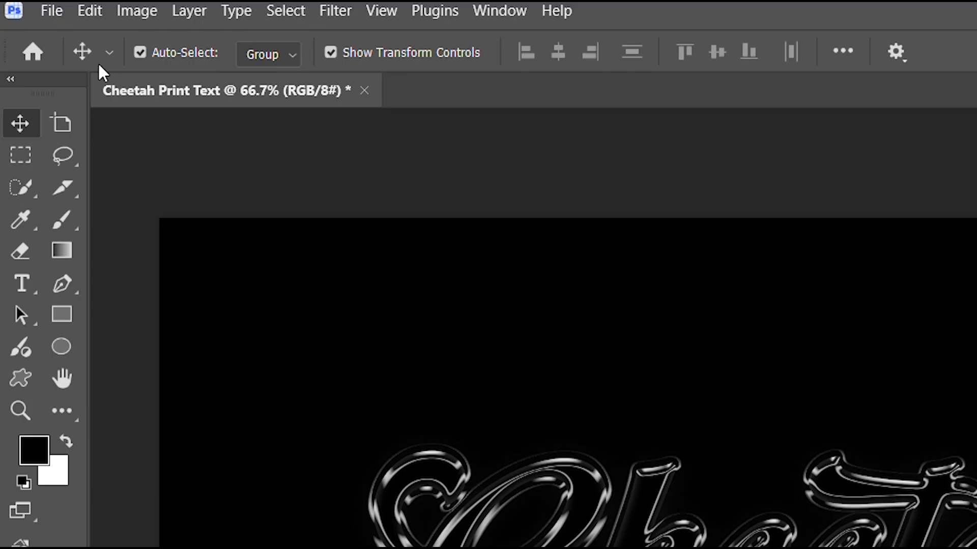
Open leopard-pattern-fur-texture.jpg and define the image as a new pattern.
left_click(28, 8)
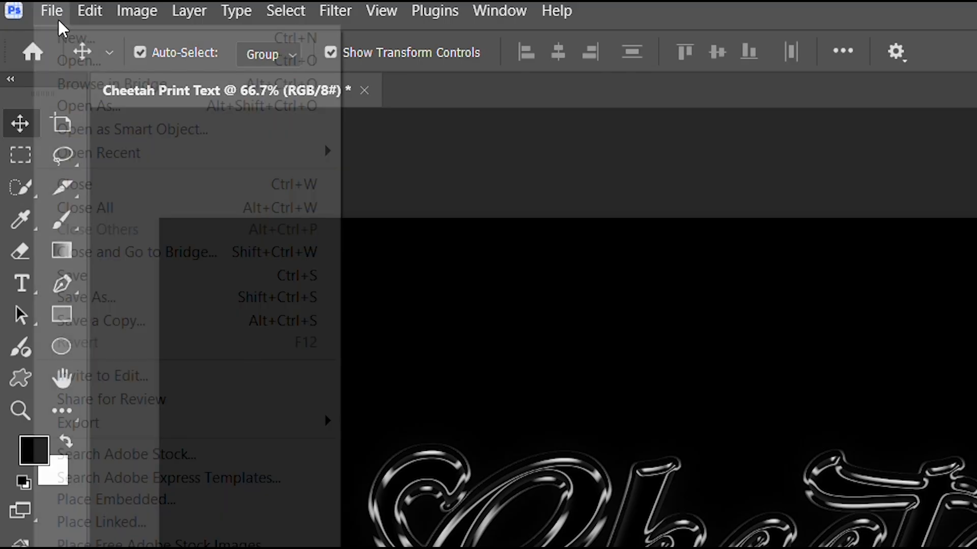
left_click(84, 62)
double_click(130, 127)
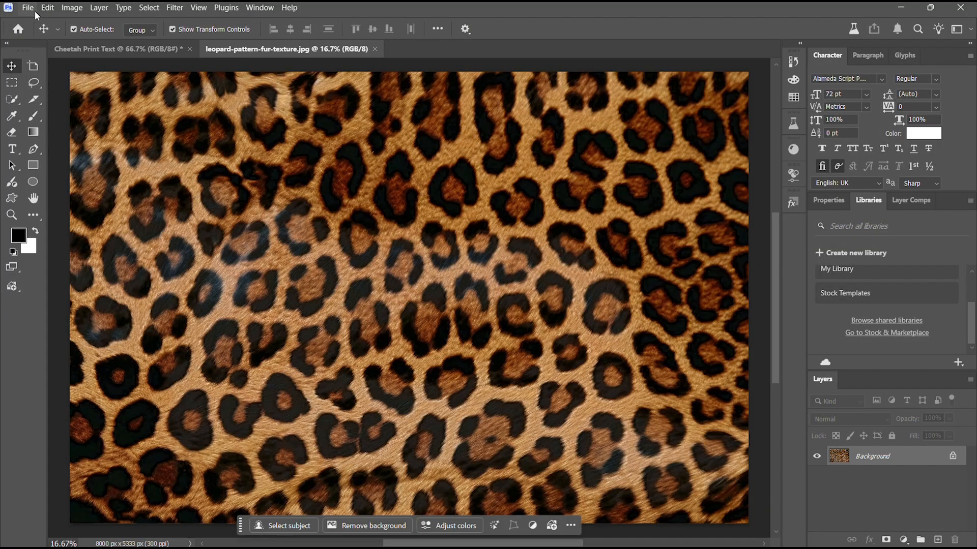
left_click(47, 8)
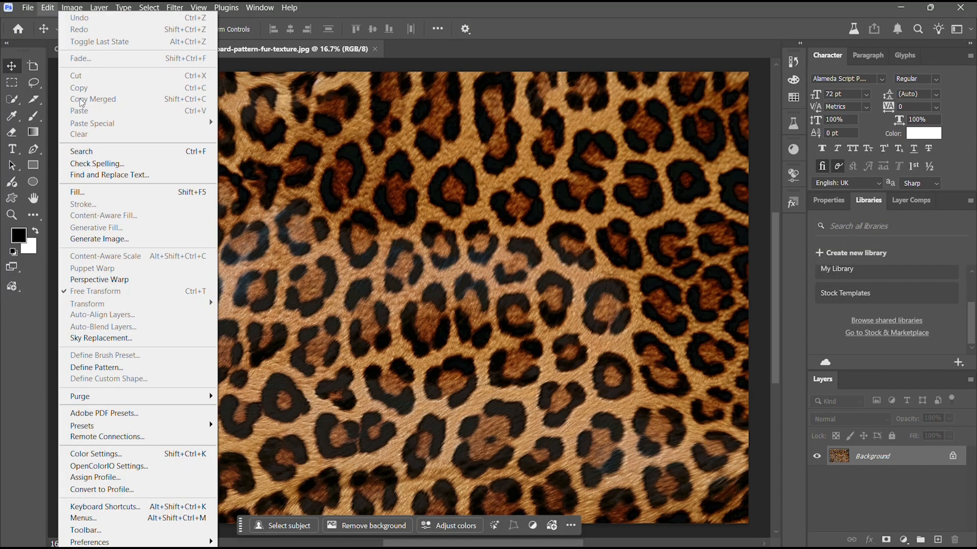
left_click(145, 367)
type("Leop")
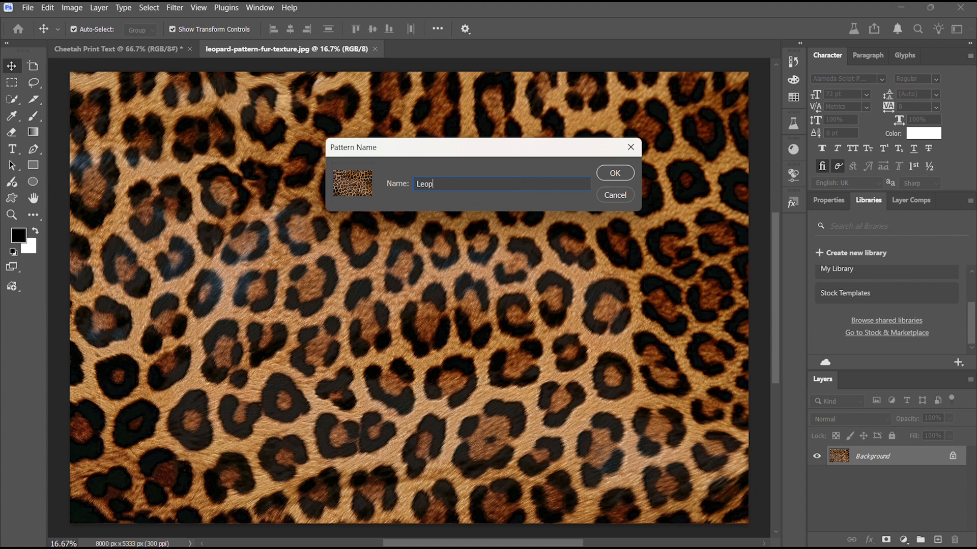
key("Return")
Return to the Cheetah Print Text document and add Pattern Overlay and Color Overlay effects to the "Cheetah" layer.
left_click(103, 50)
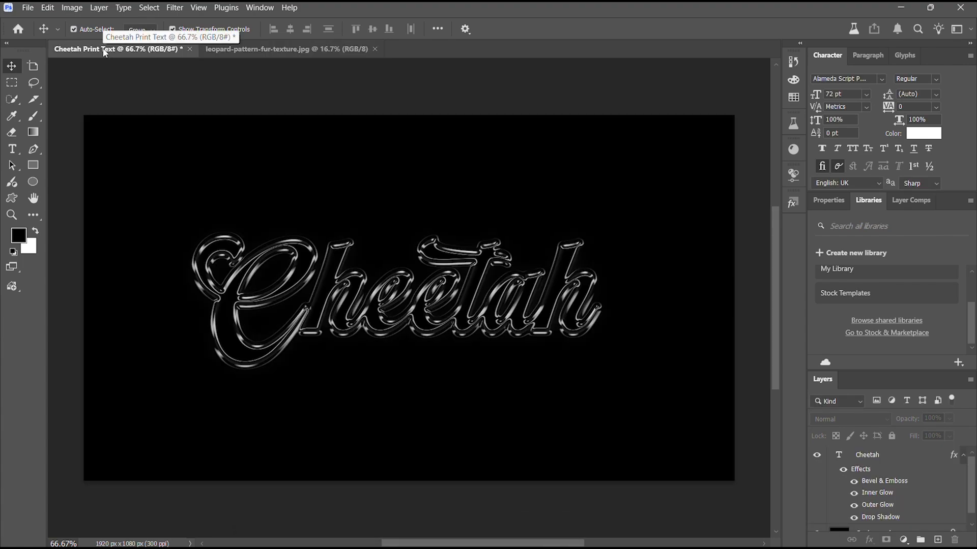
left_click(925, 460)
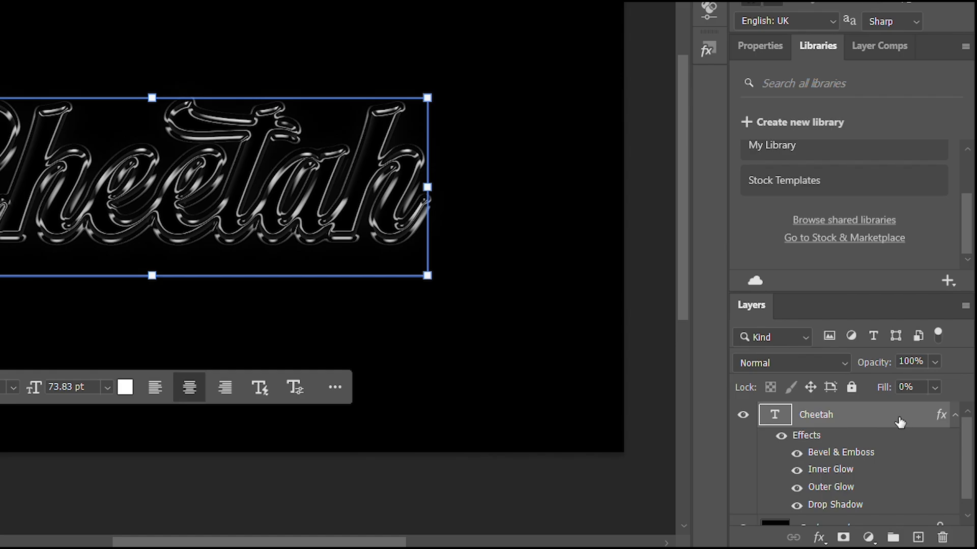
double_click(895, 421)
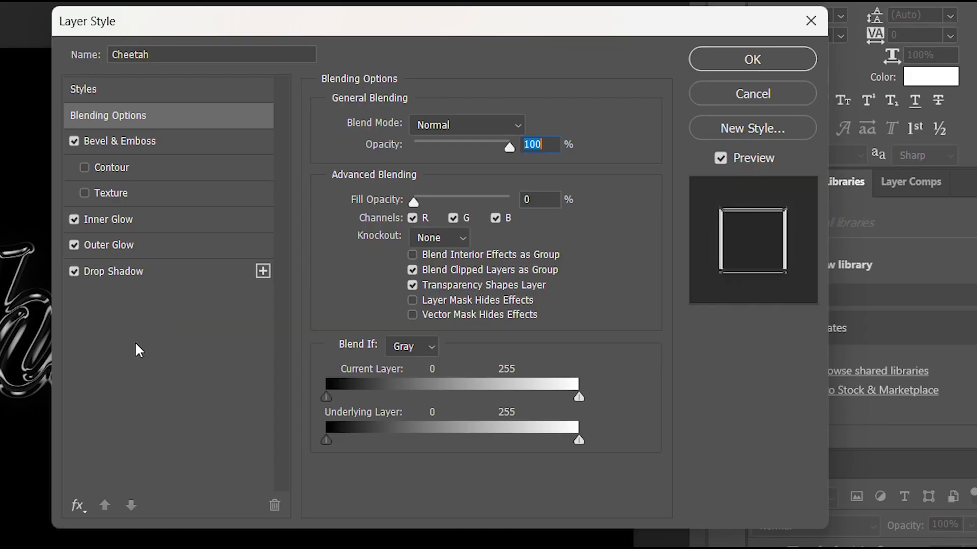
left_click(74, 505)
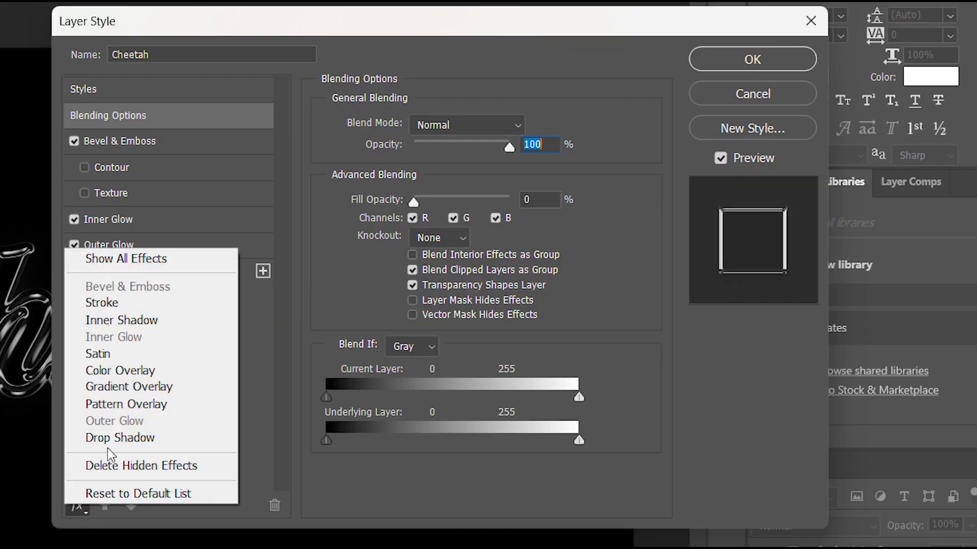
left_click(120, 403)
left_click(78, 505)
left_click(126, 373)
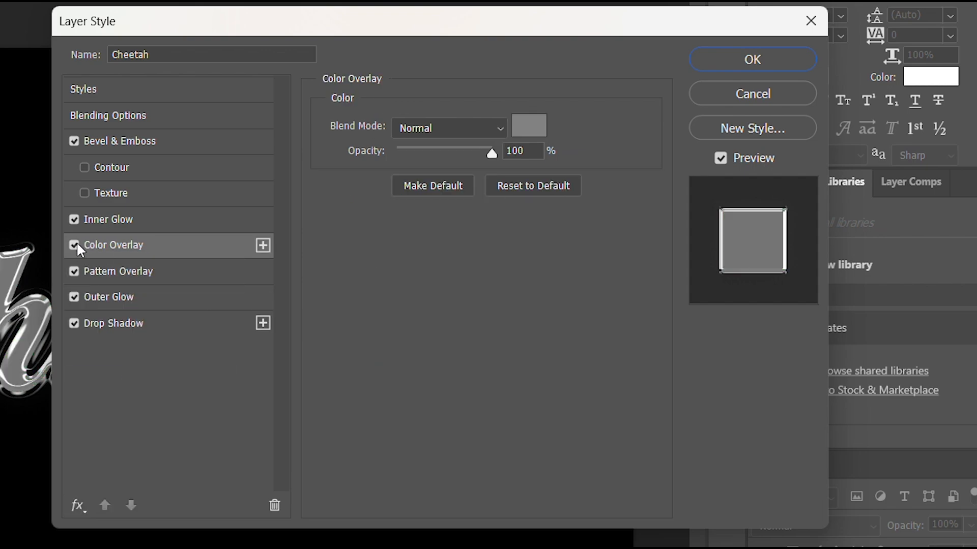
Turn off the Color Overlay and set the Pattern Overlay to the leopard fur pattern at 15% scale.
left_click(76, 243)
left_click(112, 273)
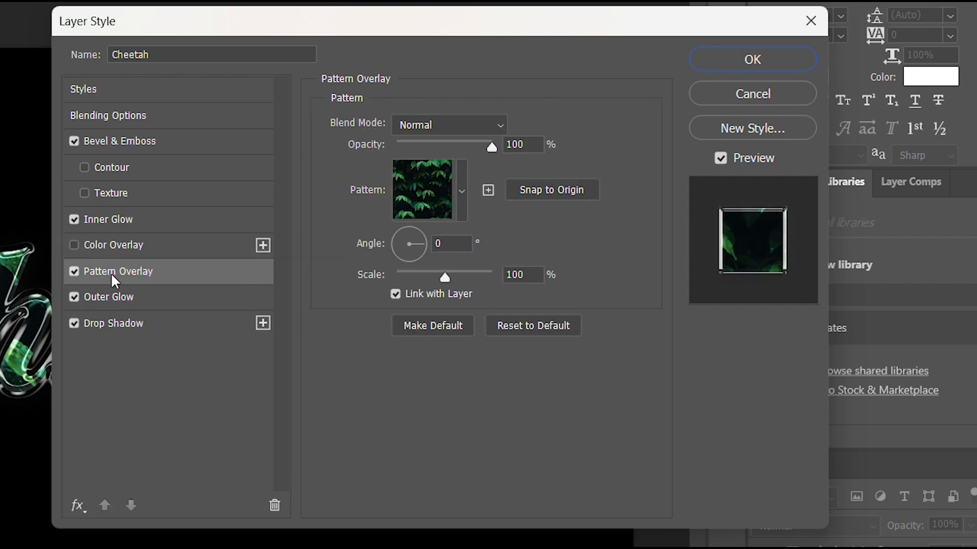
left_click(462, 201)
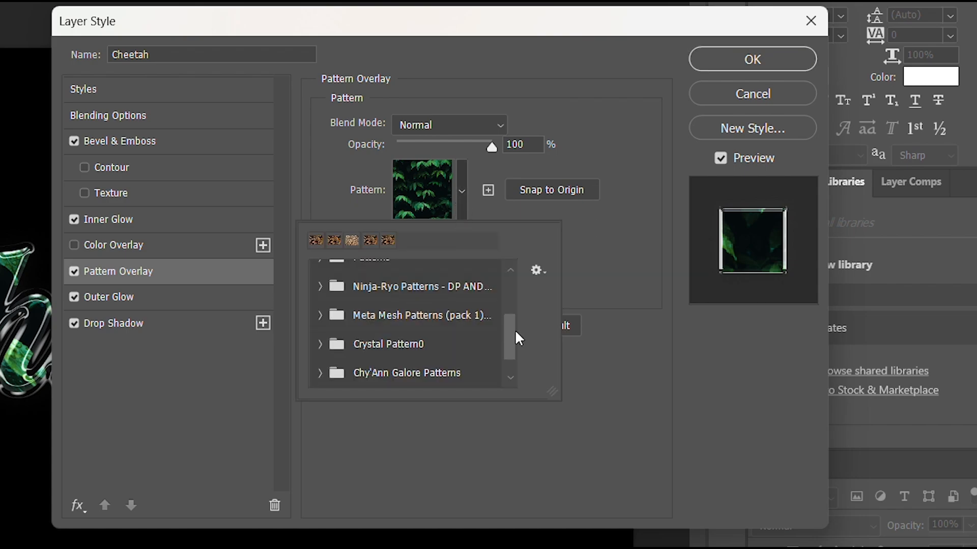
left_click_drag(515, 330, 505, 376)
double_click(326, 374)
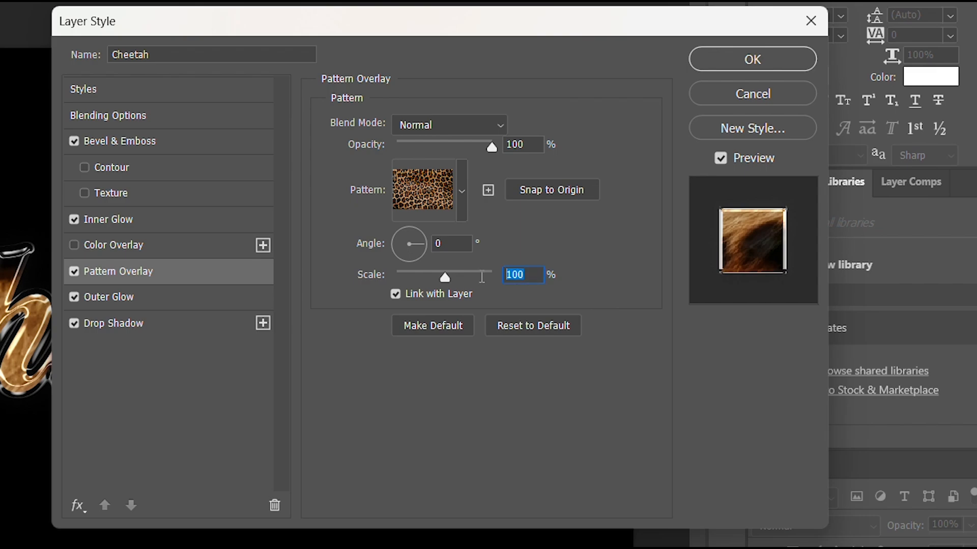
type("15")
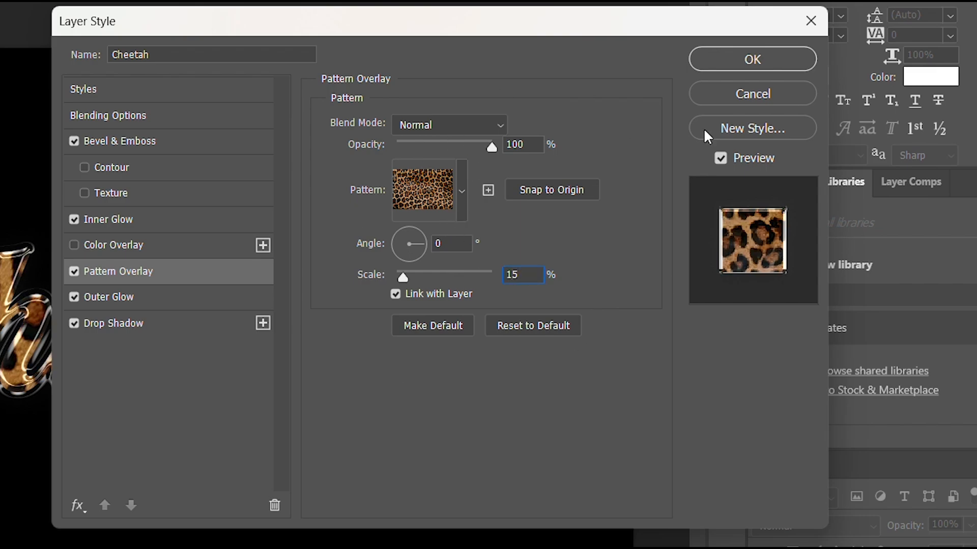
Turn the Color Overlay back on with the Color blend mode and a light blue color, and apply the layer style.
left_click(74, 245)
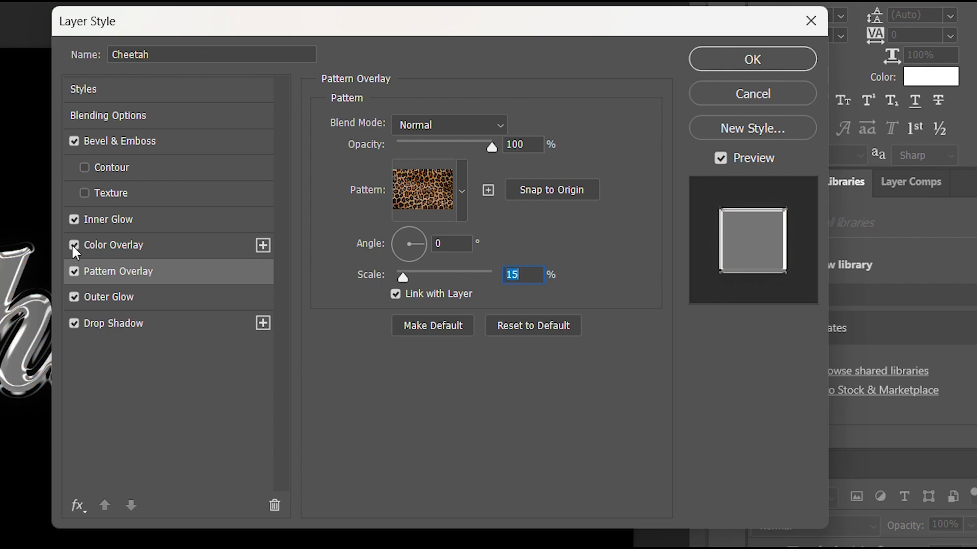
left_click(120, 244)
left_click(448, 127)
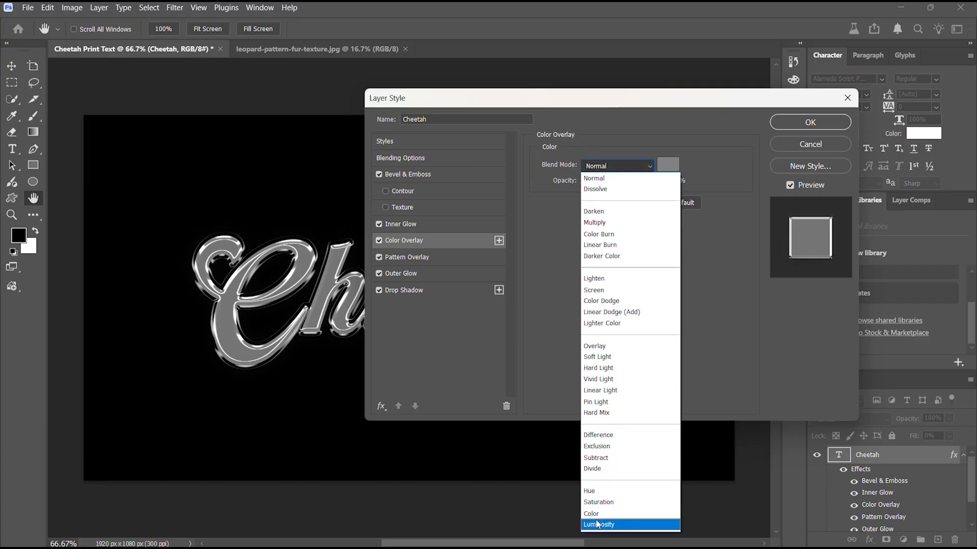
left_click(598, 525)
left_click(662, 162)
left_click_drag(659, 158, 663, 239)
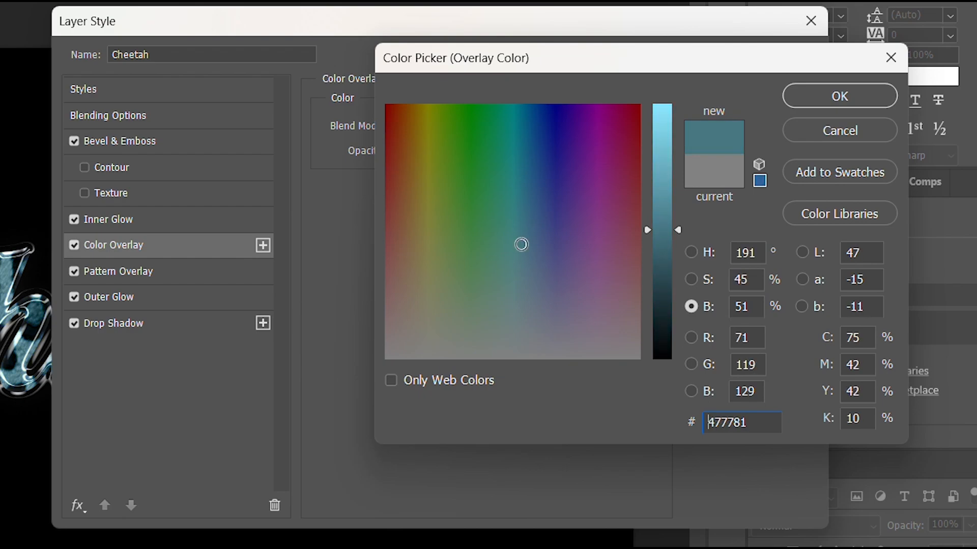
mouse_move(521, 245)
left_mouse_down()
mouse_move(536, 239)
mouse_move(516, 220)
left_mouse_up()
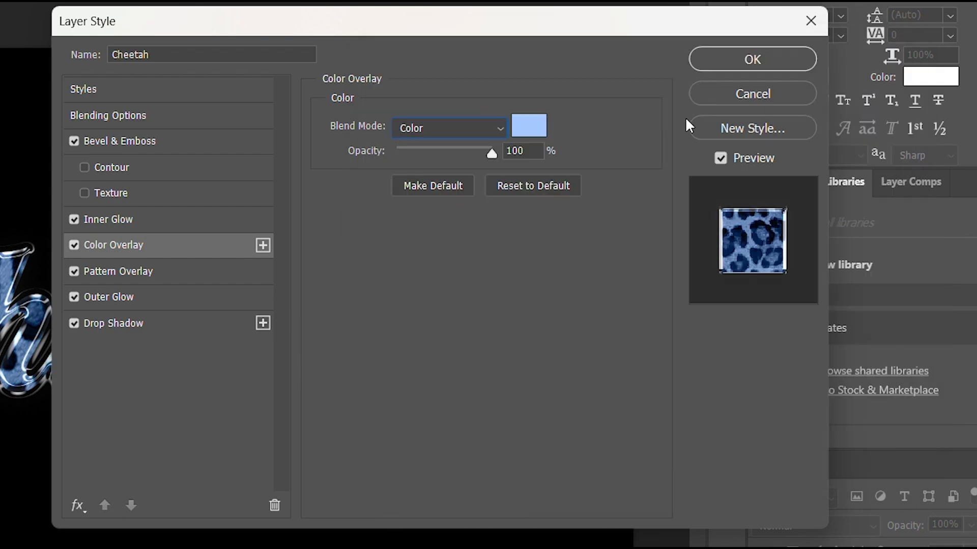
left_click(732, 60)
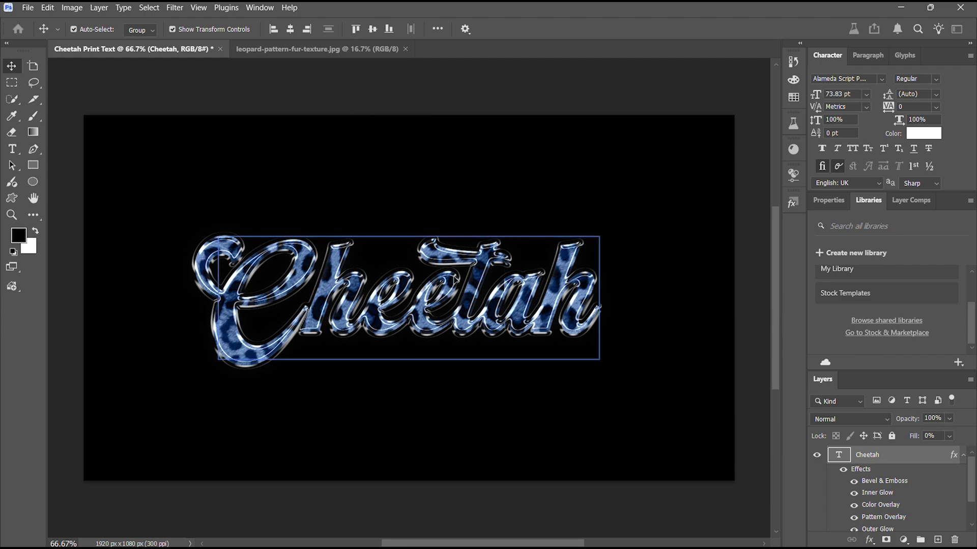
Replace the word "Cheetah" on the styled text layer with "Girly".
double_click(454, 275)
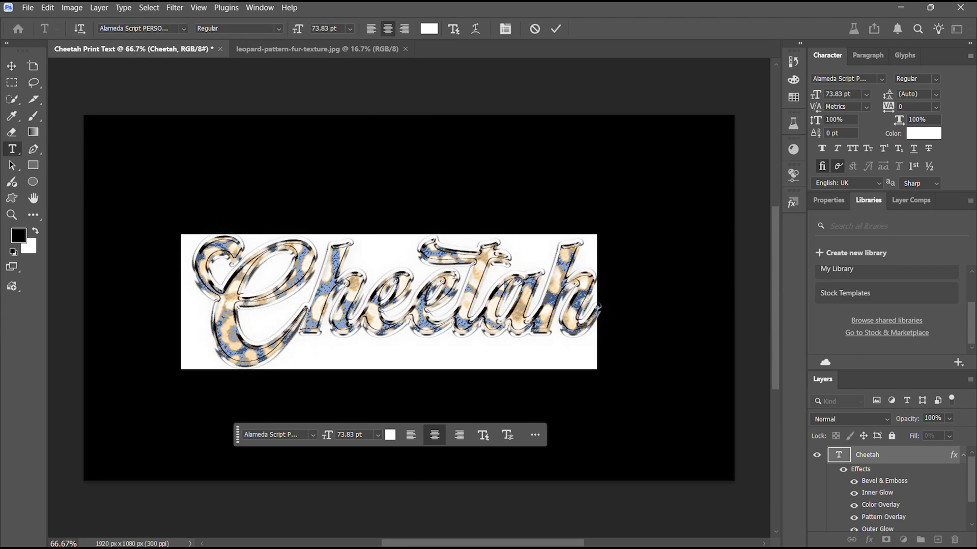
type("Love")
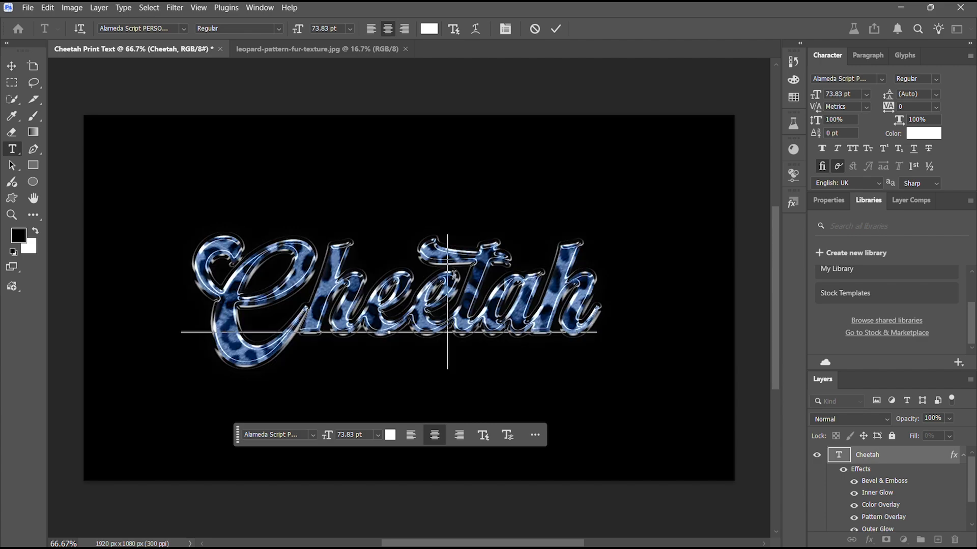
key("BackSpace")
key("BackSpace")
key("BackSpace")
key("BackSpace")
type("Girly")
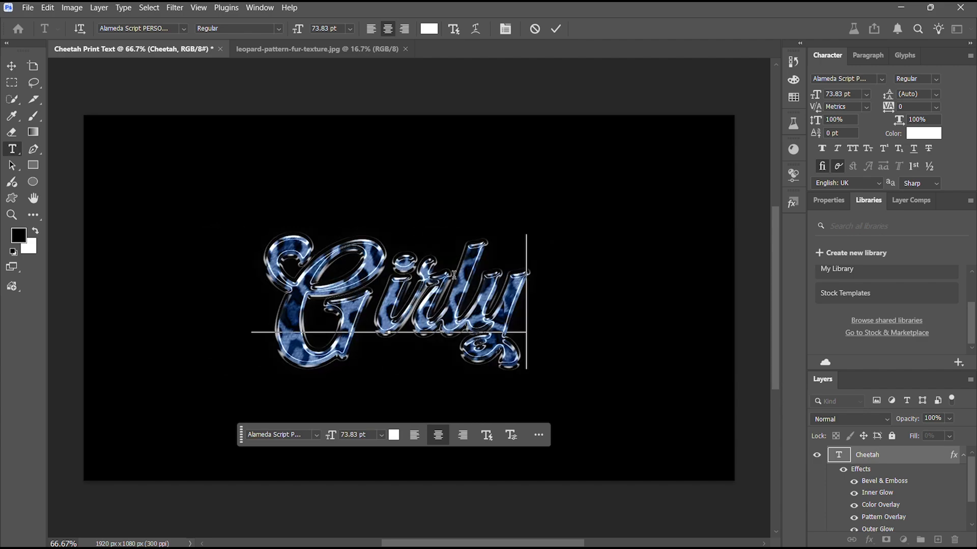
Replace the word "Girly" on the styled text layer with "Cheetah" and commit the text edit.
key("BackSpace")
key("BackSpace")
key("BackSpace")
key("BackSpace")
key("BackSpace")
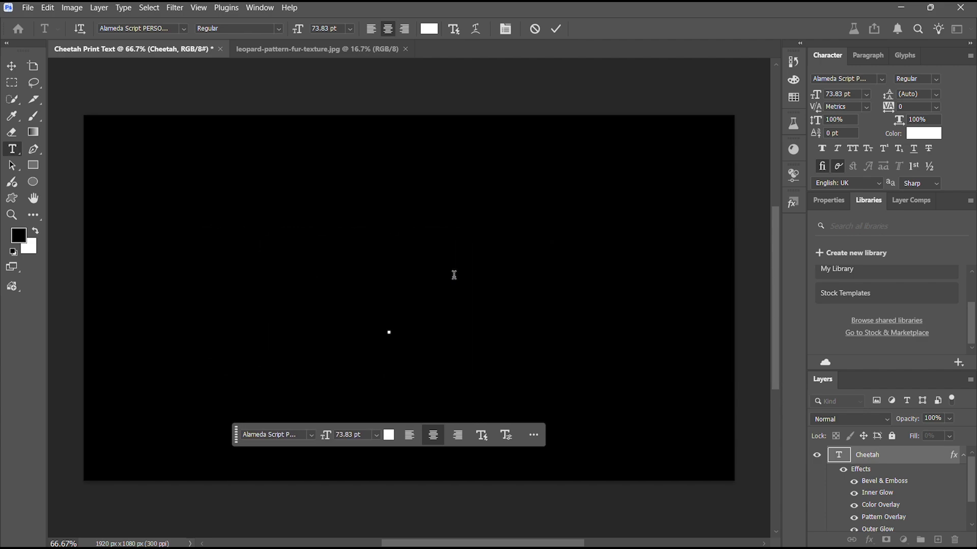
type("Cheetah")
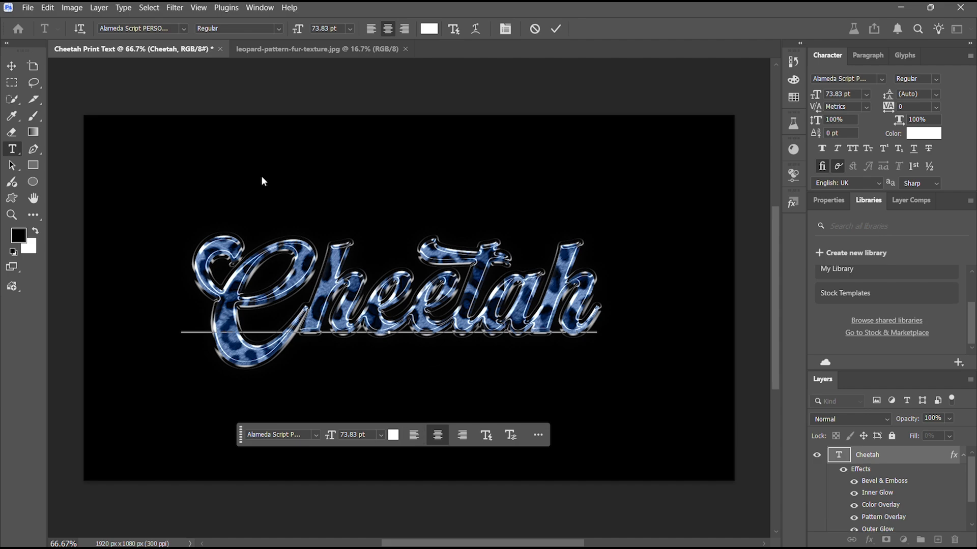
key("ctrl+Return")
key("v")
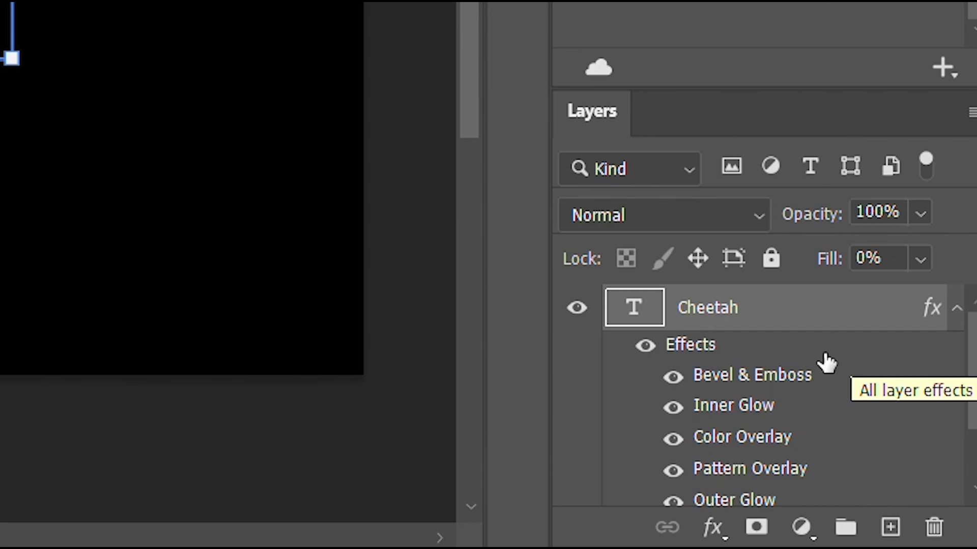
Scale the "Cheetah" layer's effects to 68% and enlarge the text proportionally to about 150%.
right_click(813, 340)
left_click(779, 320)
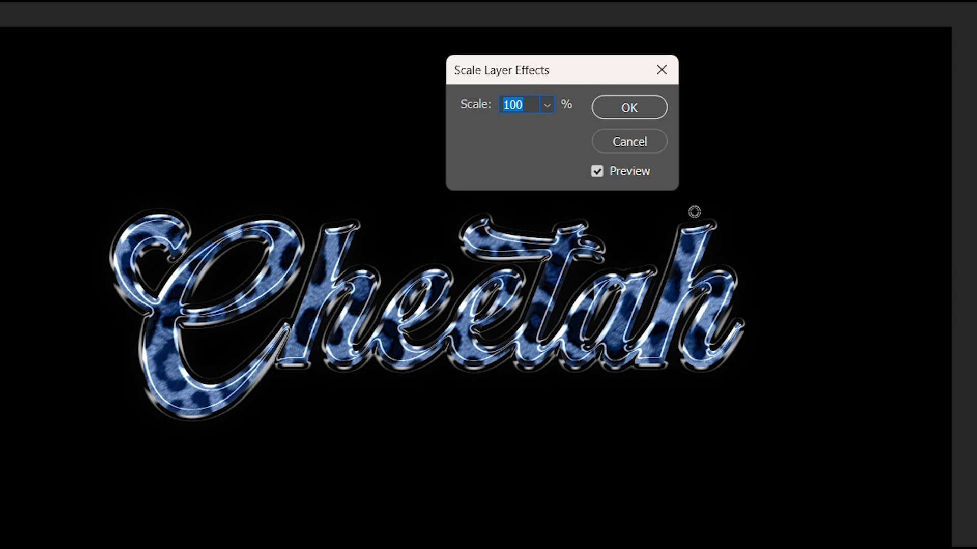
type("68")
key("Return")
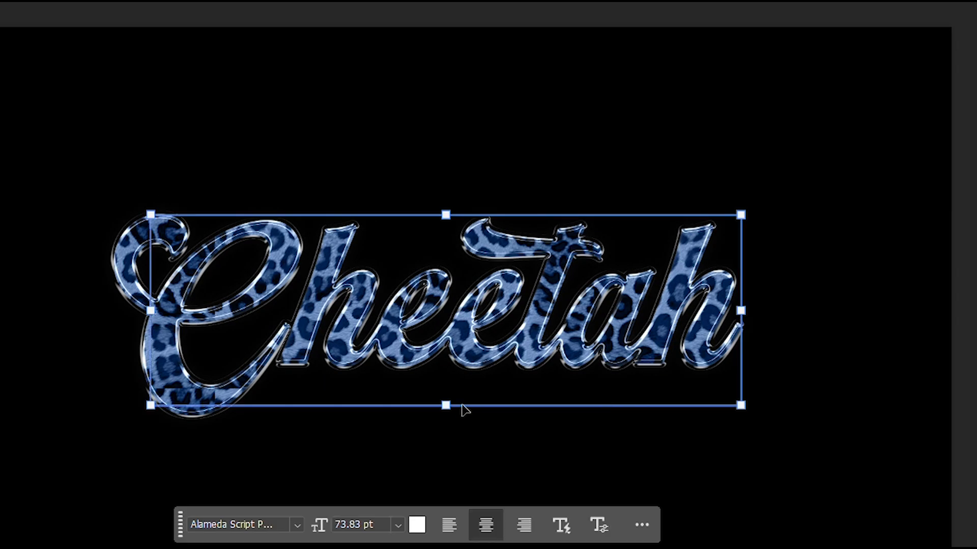
key("ctrl+t")
left_click_drag(449, 420, 477, 499)
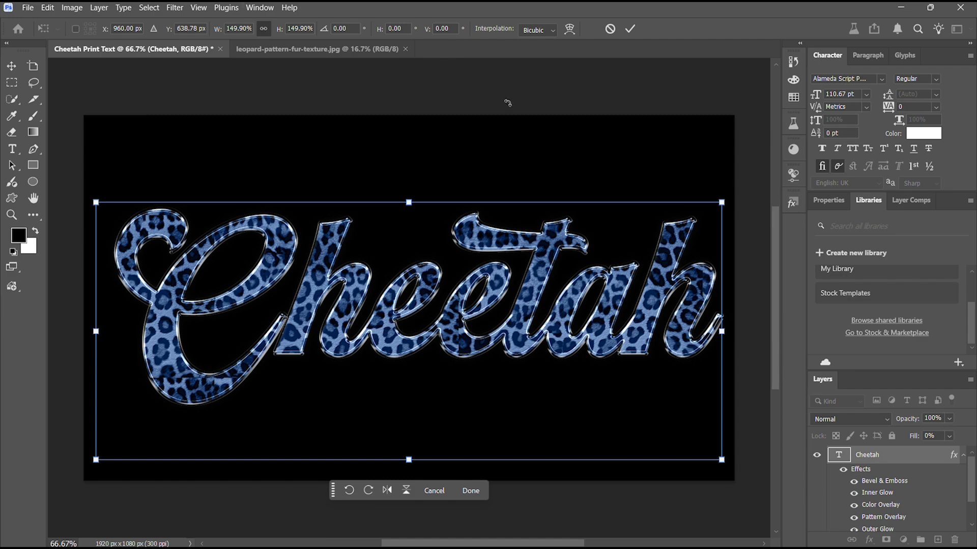
Save the "Cheetah" layer's look as a new style preset named "Leopard Style", including layer effects and blending options.
left_click(260, 8)
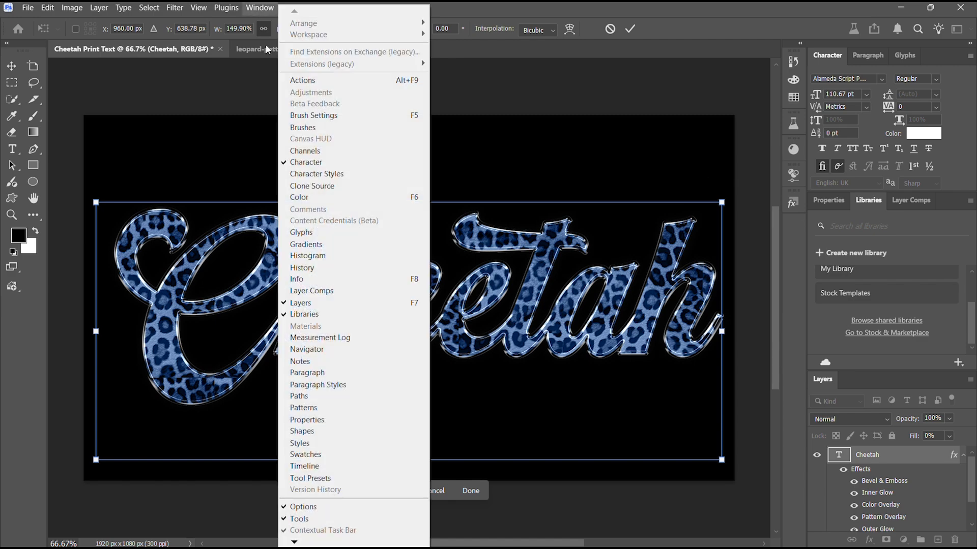
left_click(308, 443)
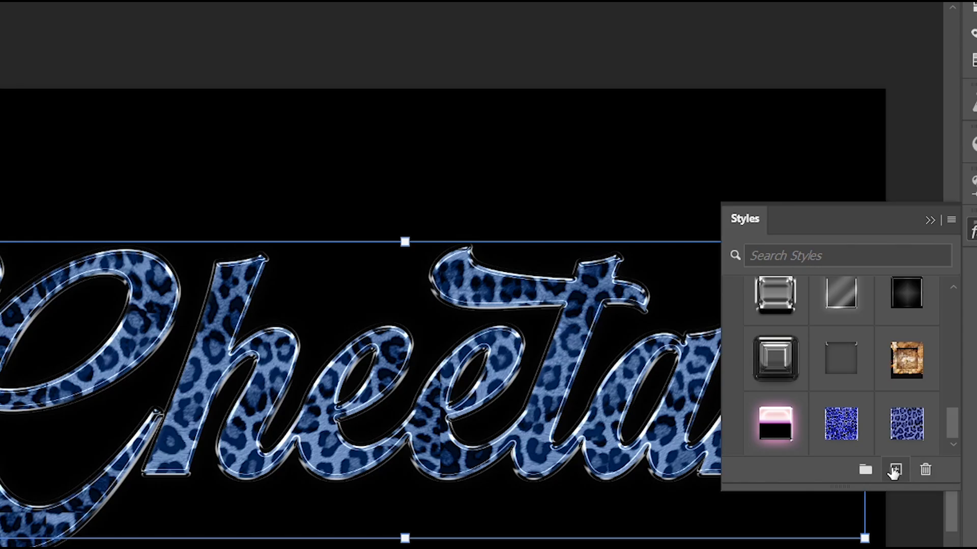
left_click(894, 472)
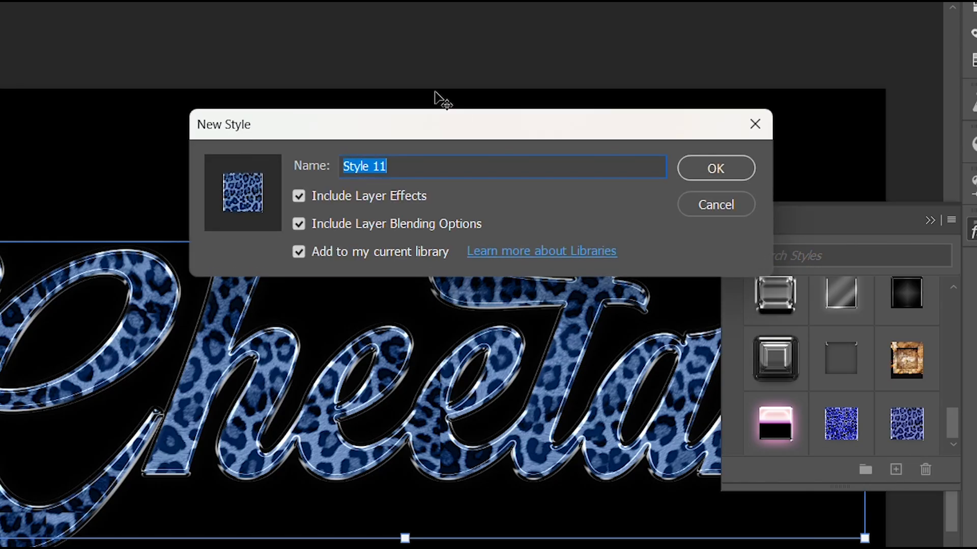
type("Leopard S")
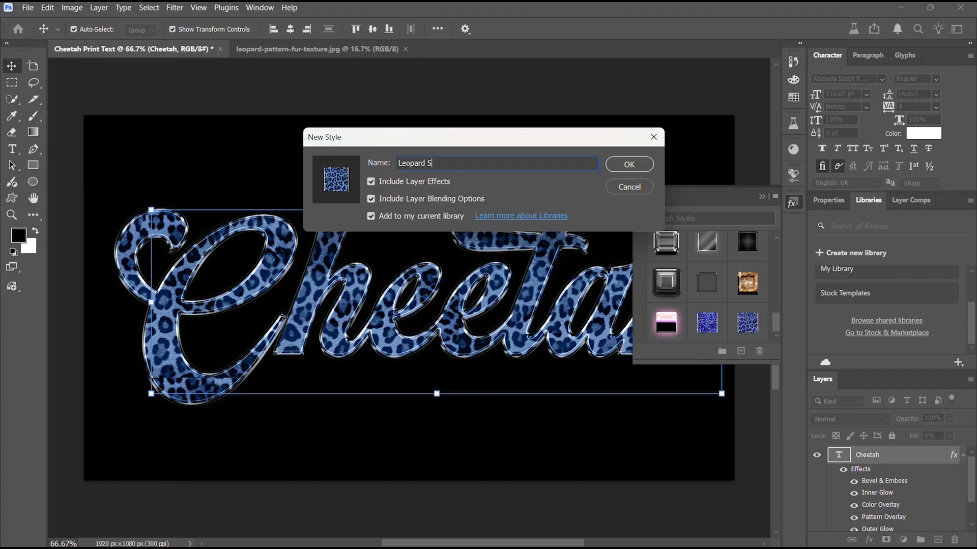
type("tyle")
key("Return")
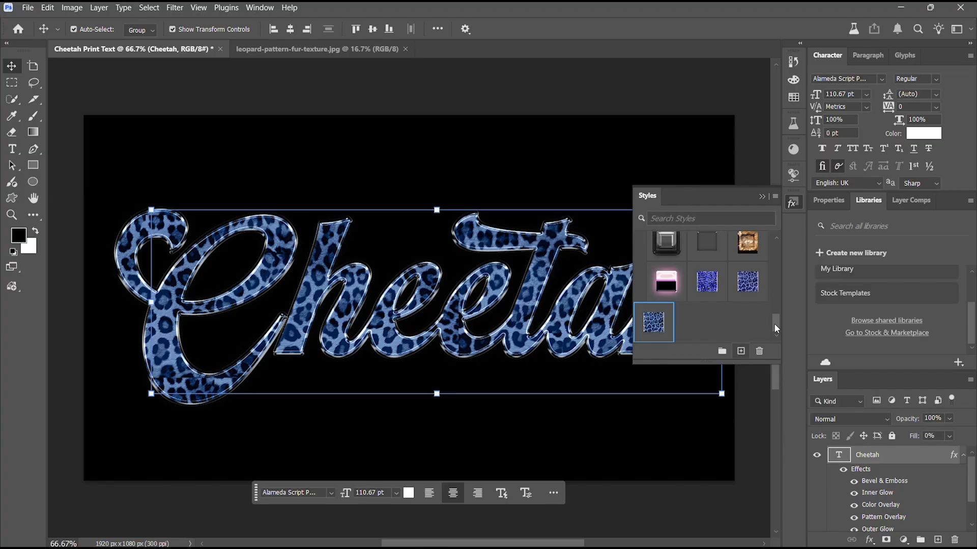